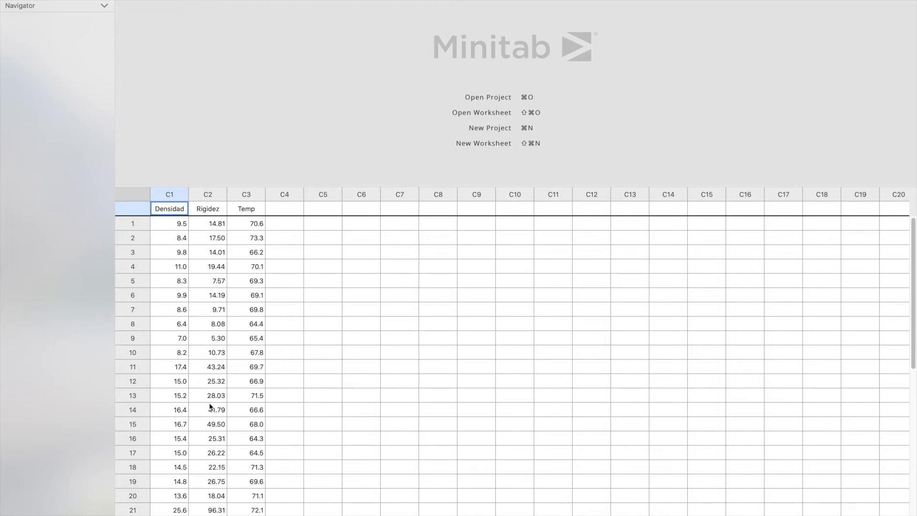
left_click(246, 209)
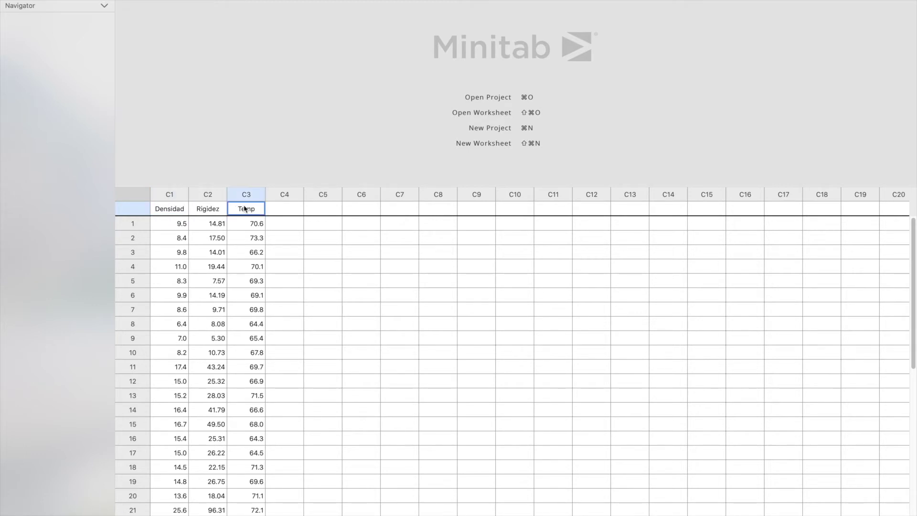
left_click(213, 212)
left_click(171, 212)
left_click(235, 212)
left_click(158, 210)
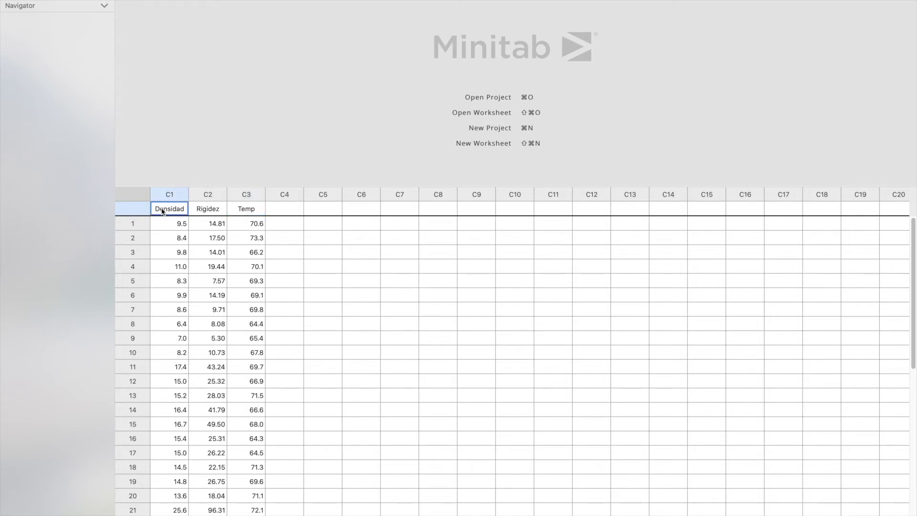
left_click(202, 211)
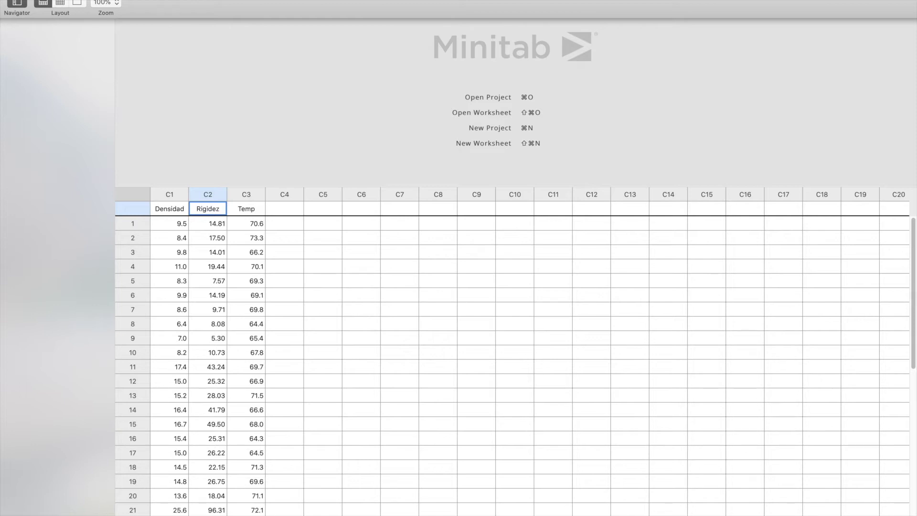
Create a simple scatterplot with Rigidez as the Y-variable and Densidad as the X-variable, and enlarge the output area above the worksheet.
left_click(212, 0)
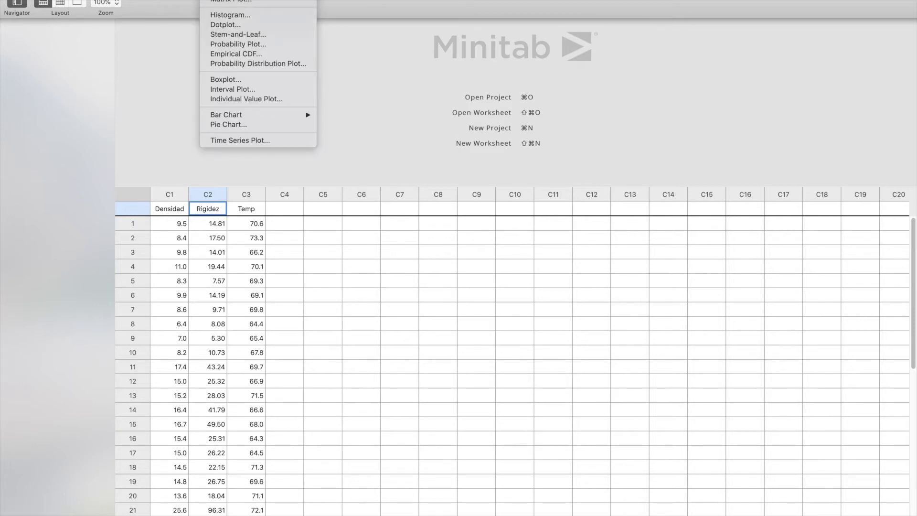
left_click(224, 0)
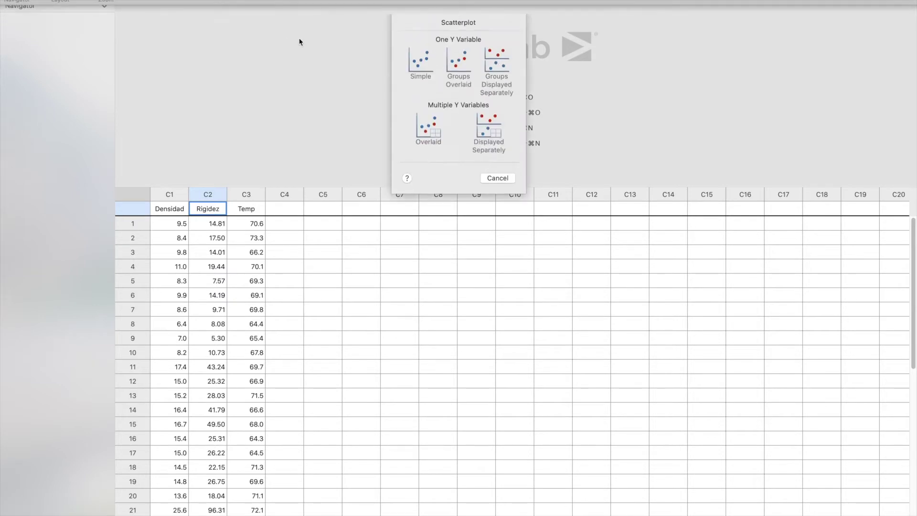
left_click(418, 58)
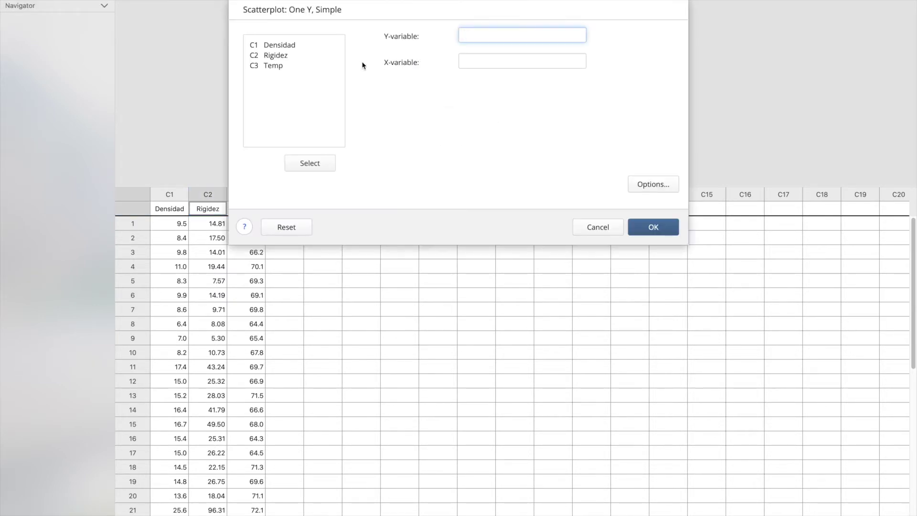
left_click(287, 56)
double_click(287, 56)
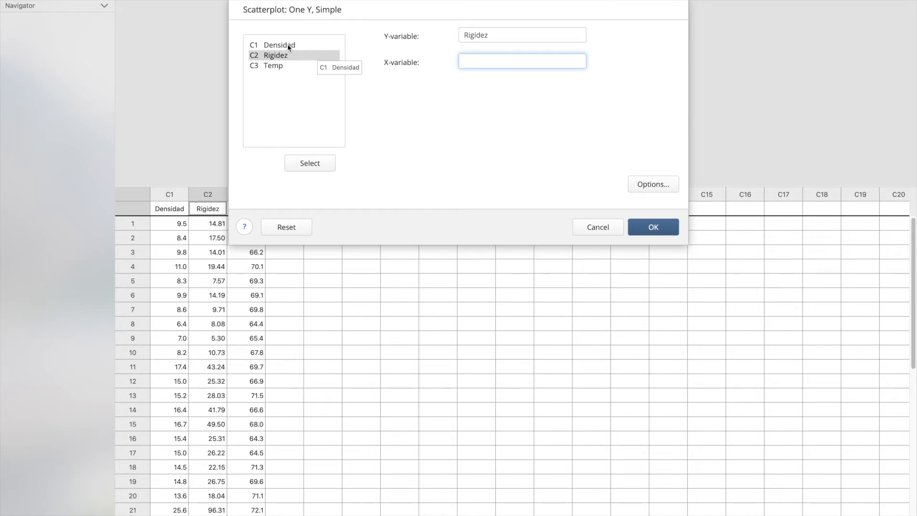
double_click(288, 46)
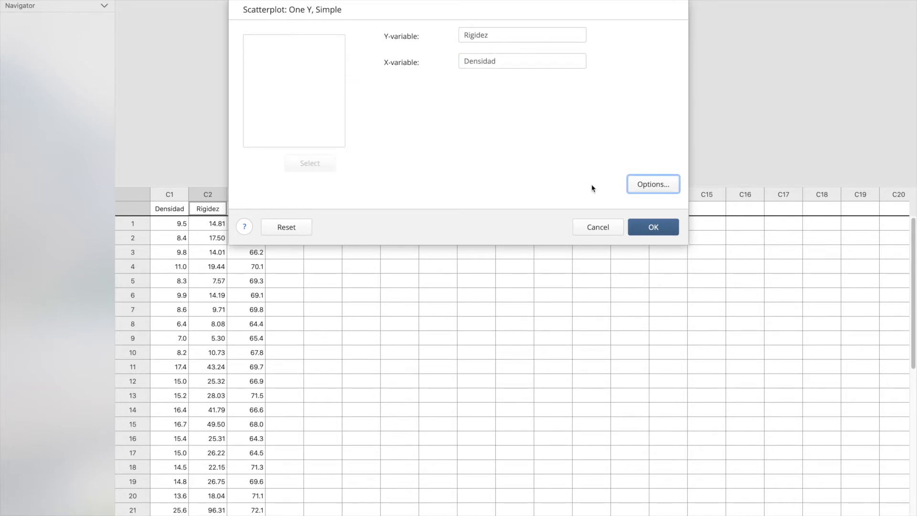
left_click(650, 227)
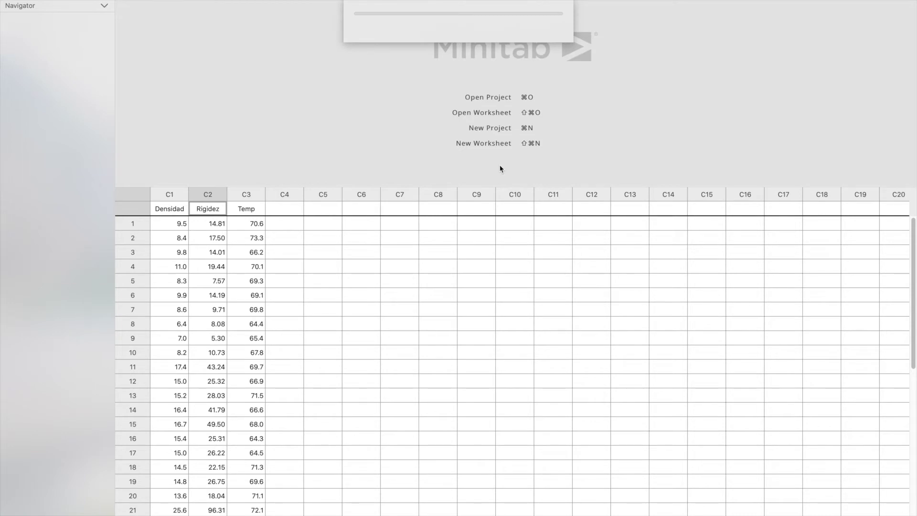
left_click_drag(459, 187, 454, 254)
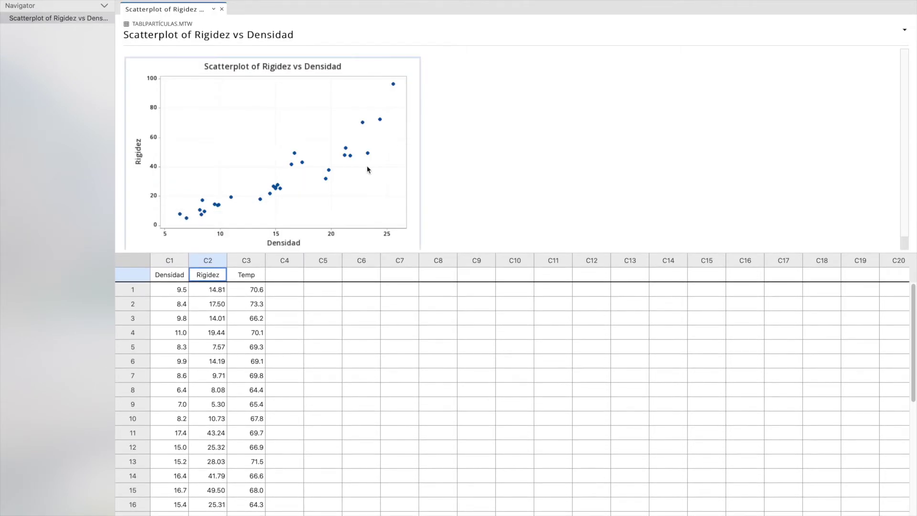
Create another simple scatterplot of Rigidez, with Temp as the X-variable instead of Densidad.
mouse_move(201, 213)
mouse_move(305, 1)
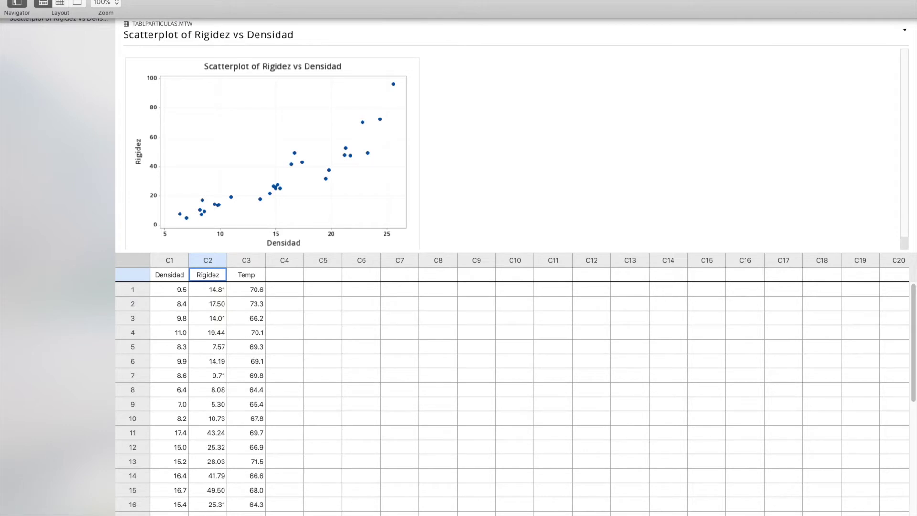
left_click(214, 0)
left_click(234, 0)
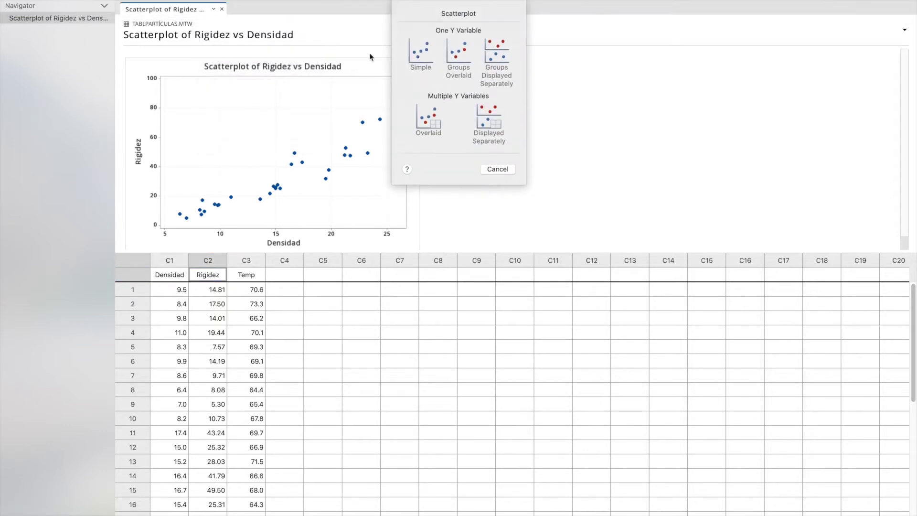
left_click(419, 56)
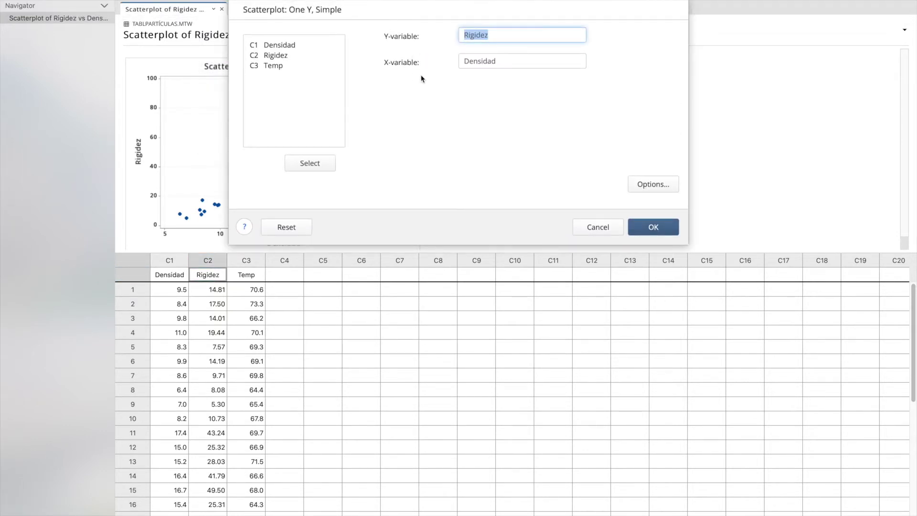
left_click(503, 64)
left_click_drag(503, 63, 420, 64)
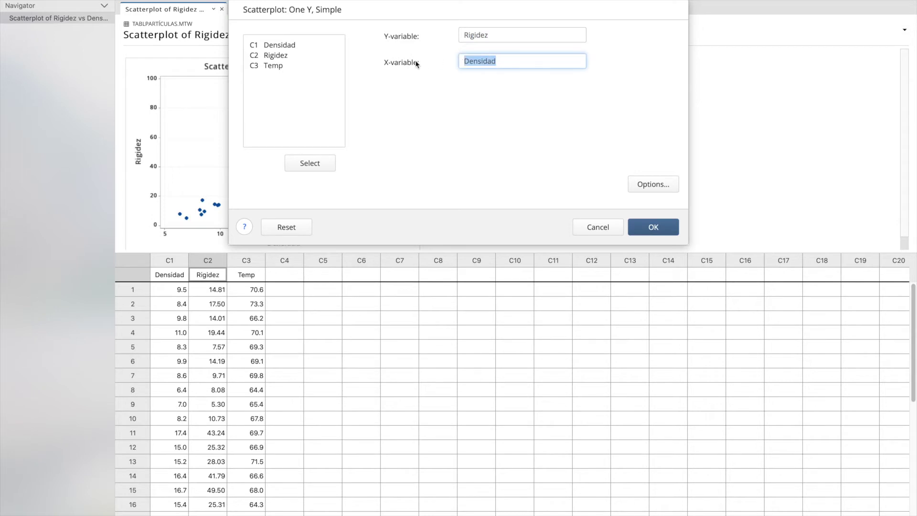
double_click(275, 66)
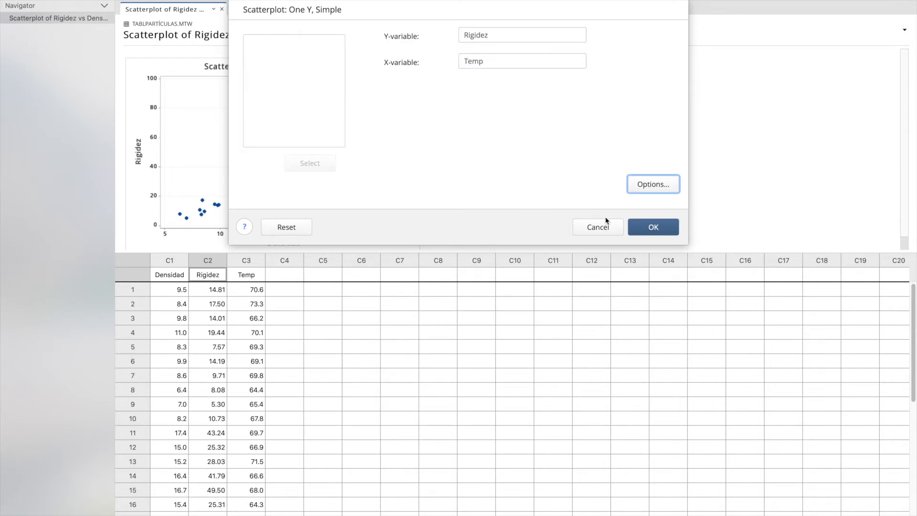
left_click(653, 227)
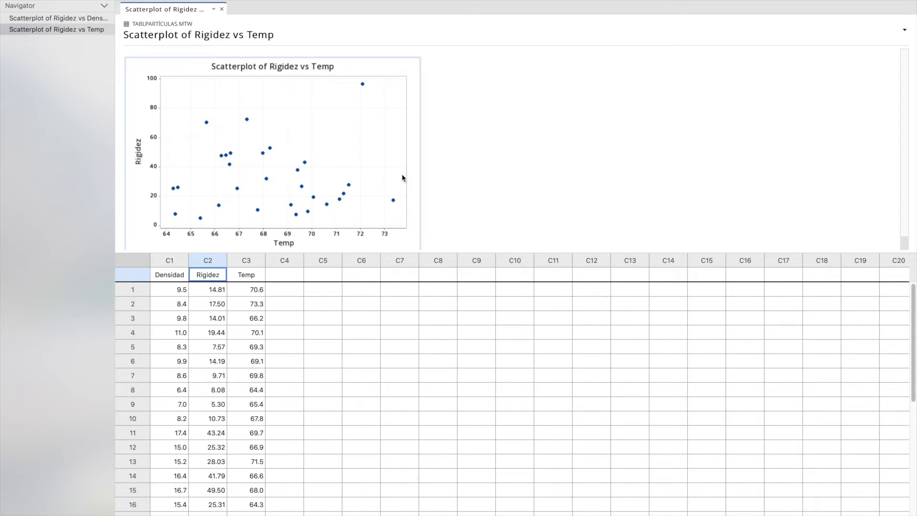
Create a simple scatterplot of Rigidez against Temp with the Fit regression line option enabled.
mouse_move(353, 1)
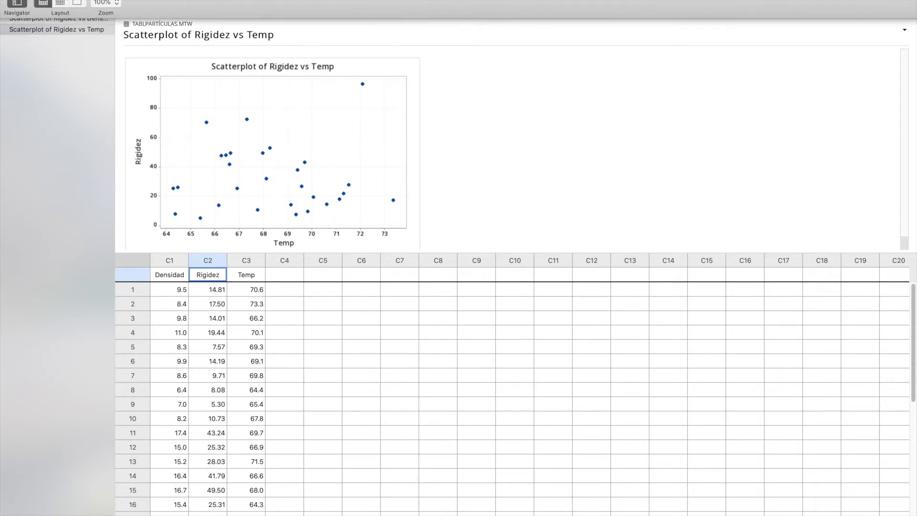
left_click(212, 1)
left_click(232, 0)
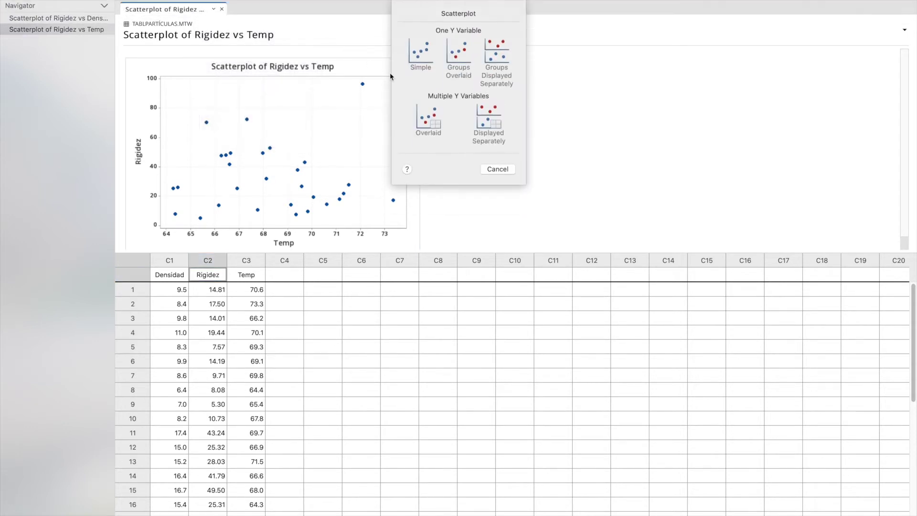
left_click(426, 68)
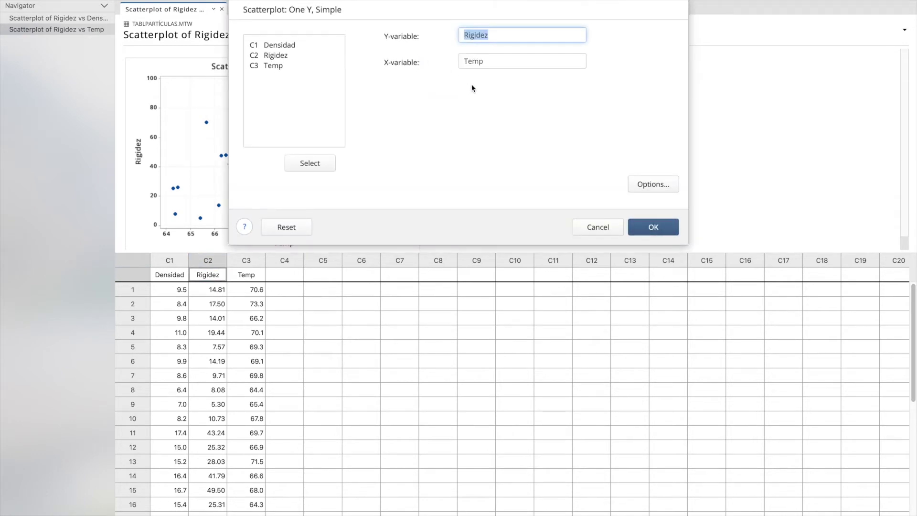
left_click(634, 182)
left_click(328, 106)
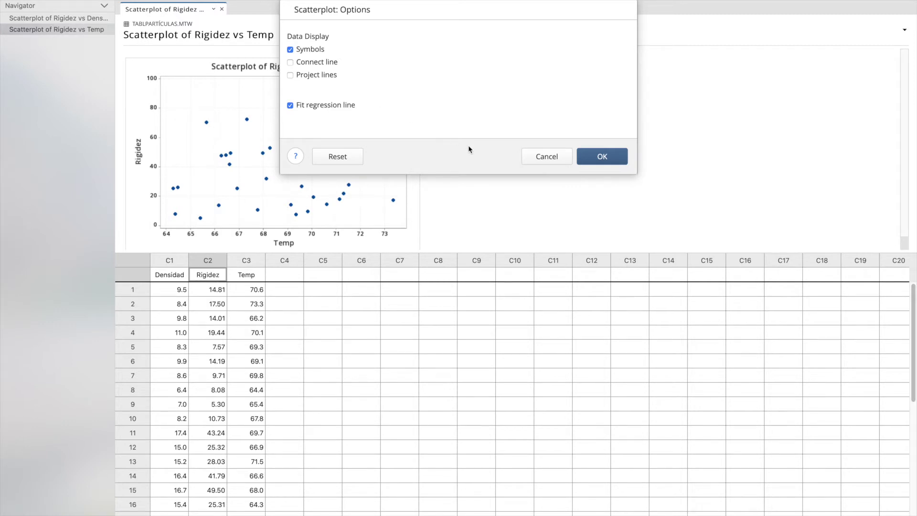
left_click(601, 161)
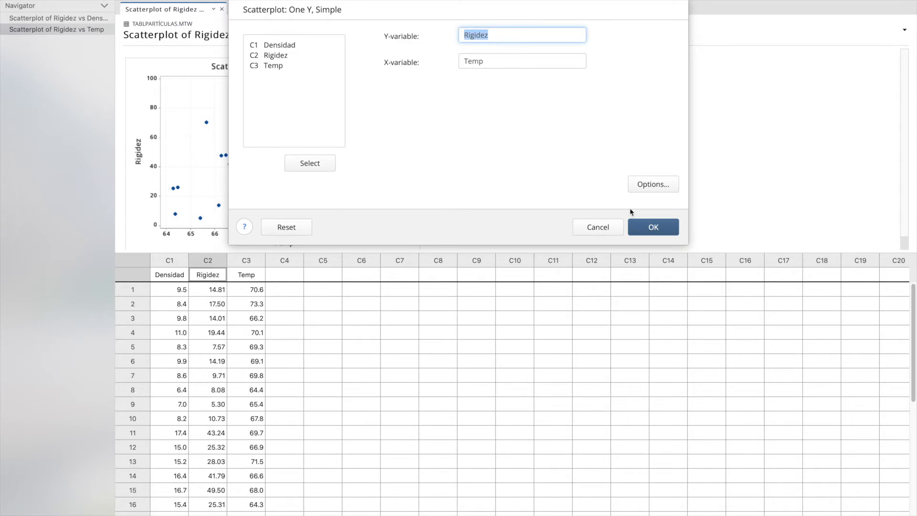
left_click(652, 227)
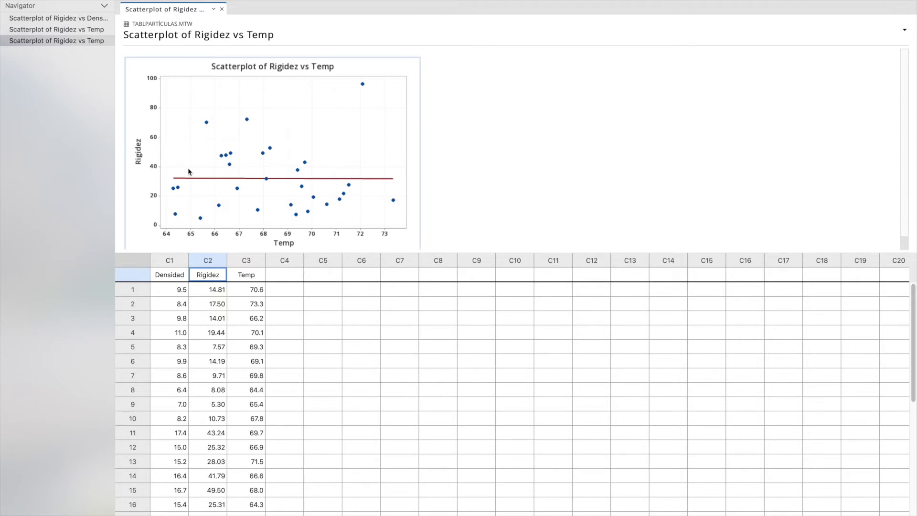
Create a simple scatterplot of Rigidez against Densidad with symbols and a fitted regression line.
mouse_move(360, 181)
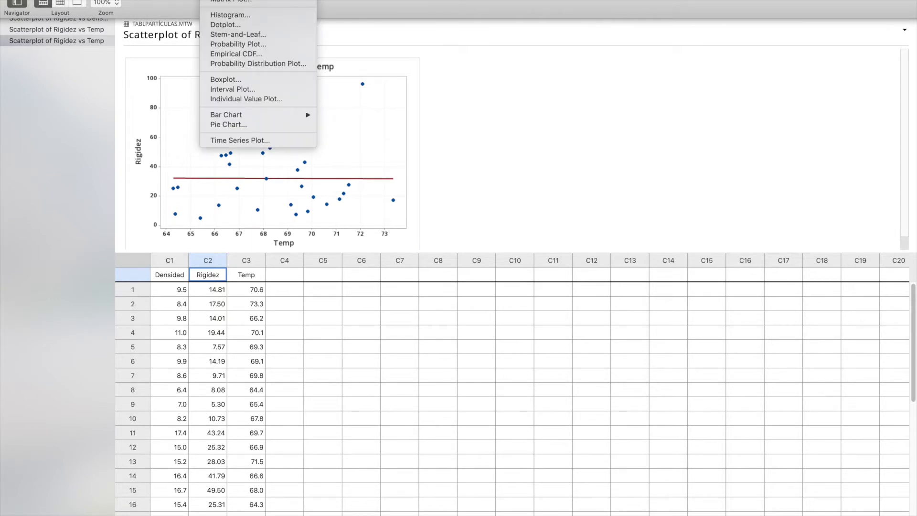
left_click(229, 1)
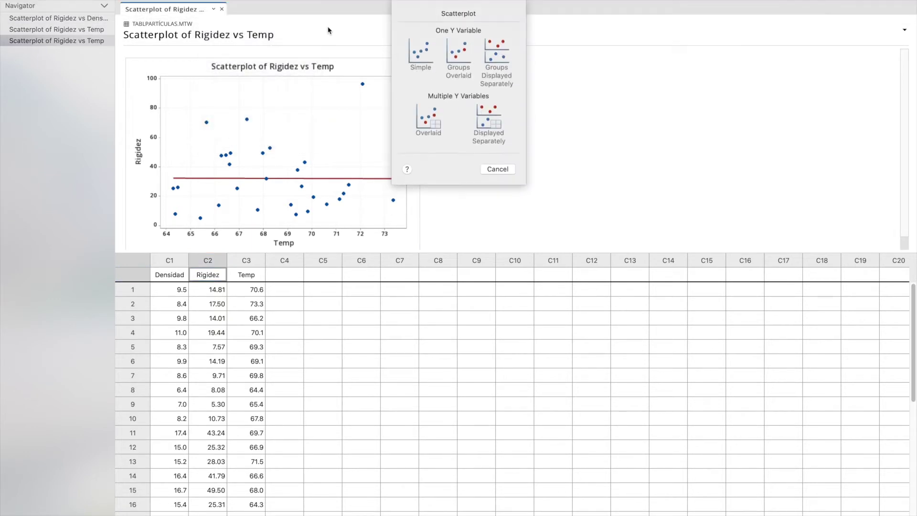
left_click(419, 56)
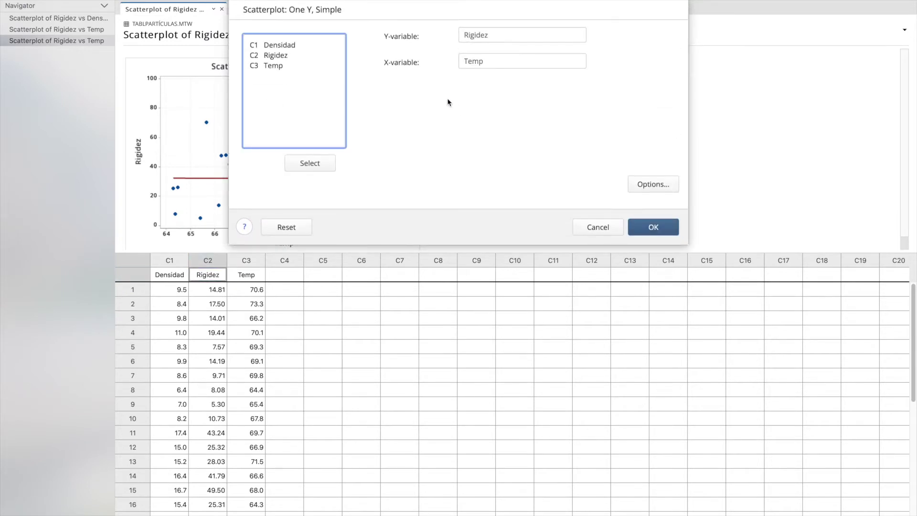
left_click(497, 64)
double_click(497, 64)
double_click(279, 45)
left_click(664, 186)
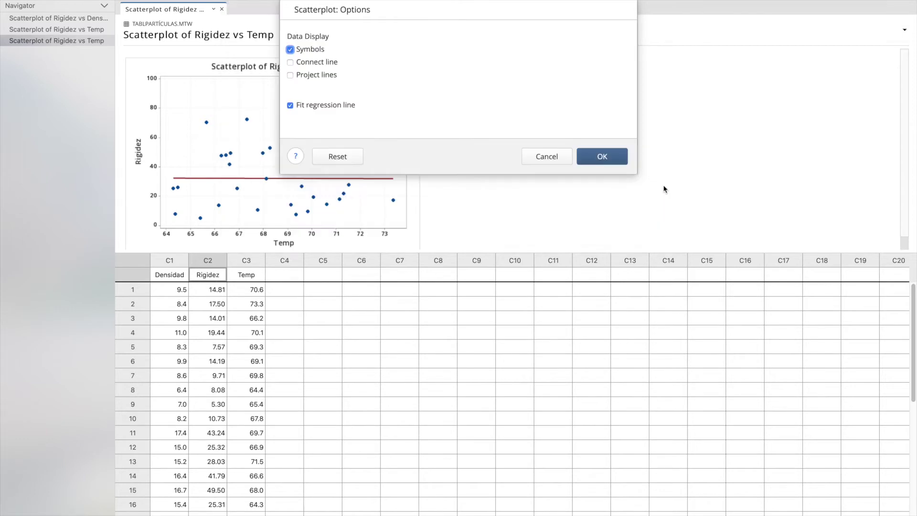
left_click(603, 155)
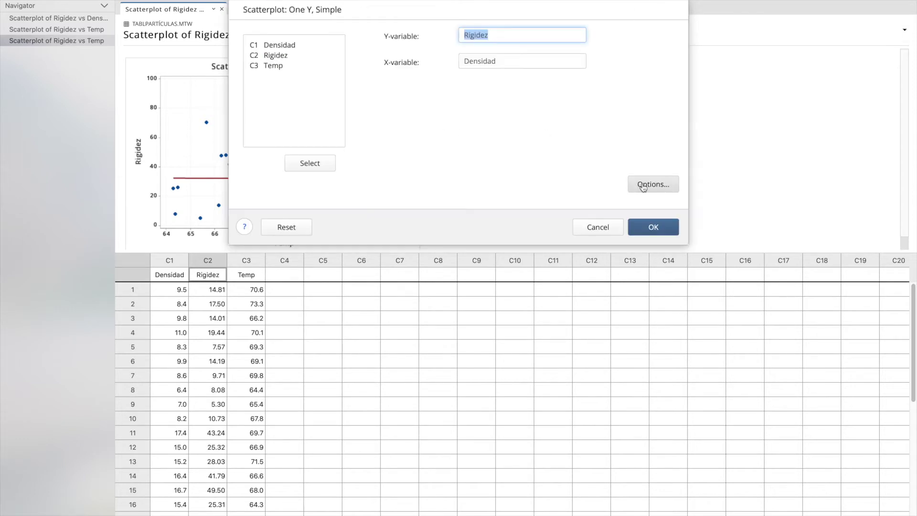
left_click(645, 227)
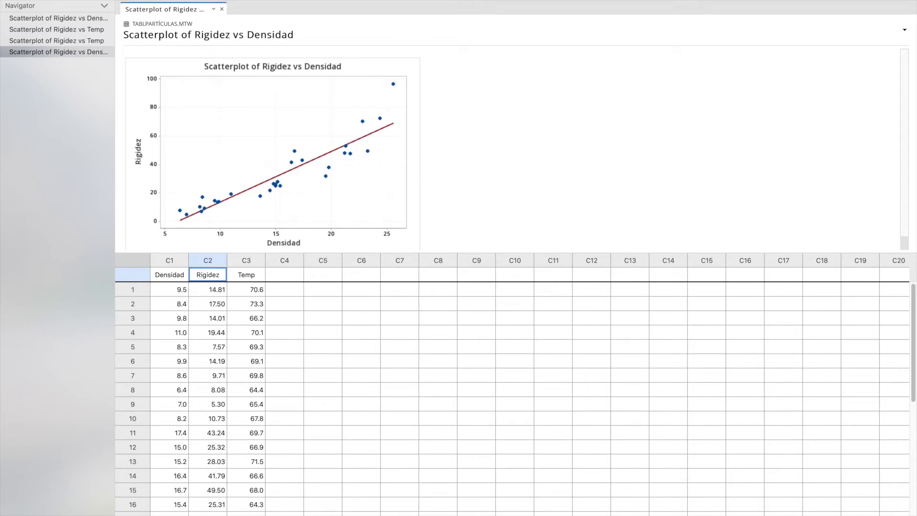
Set up a Fit Regression Model analysis with Rigidez as the response and Densidad as the continuous predictor.
mouse_move(353, 2)
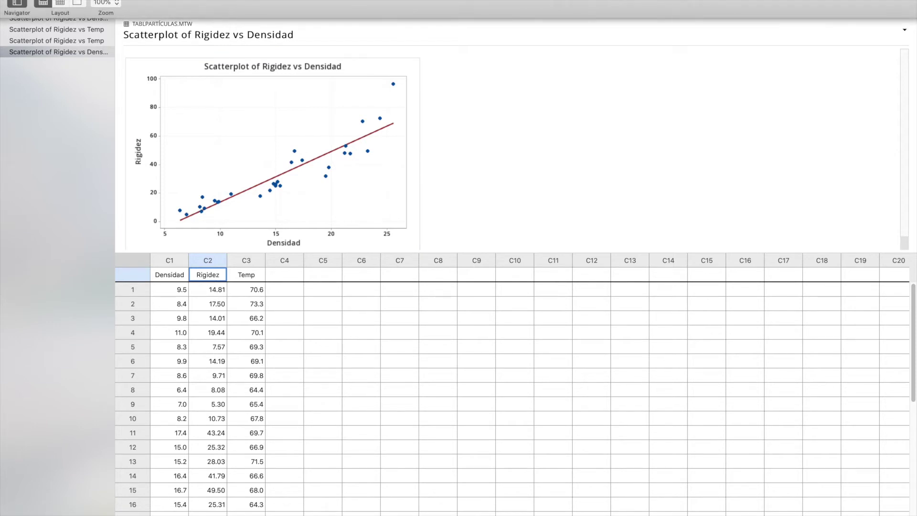
left_click(191, 0)
mouse_move(232, 2)
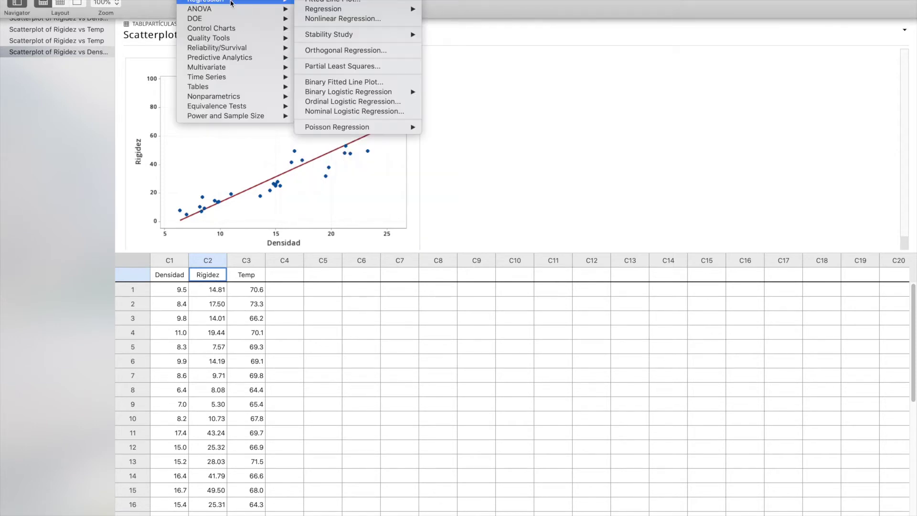
mouse_move(314, 10)
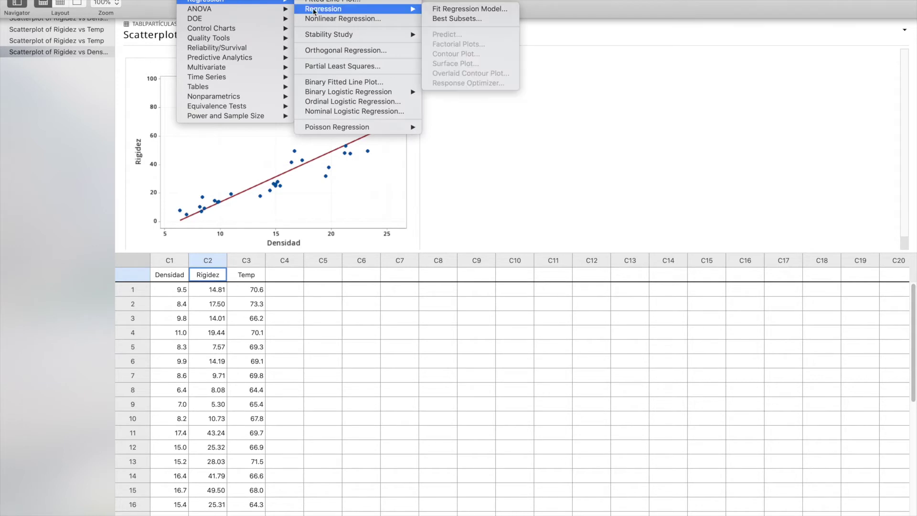
left_click(442, 10)
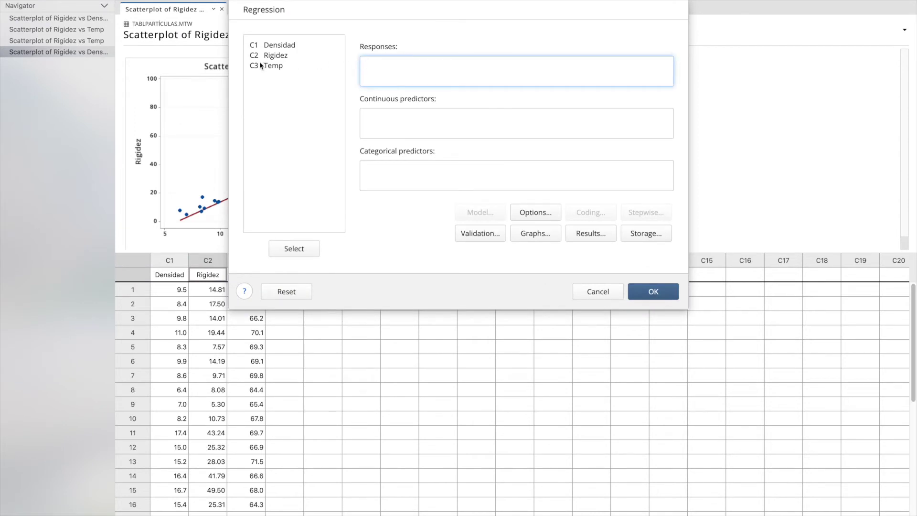
left_click(277, 56)
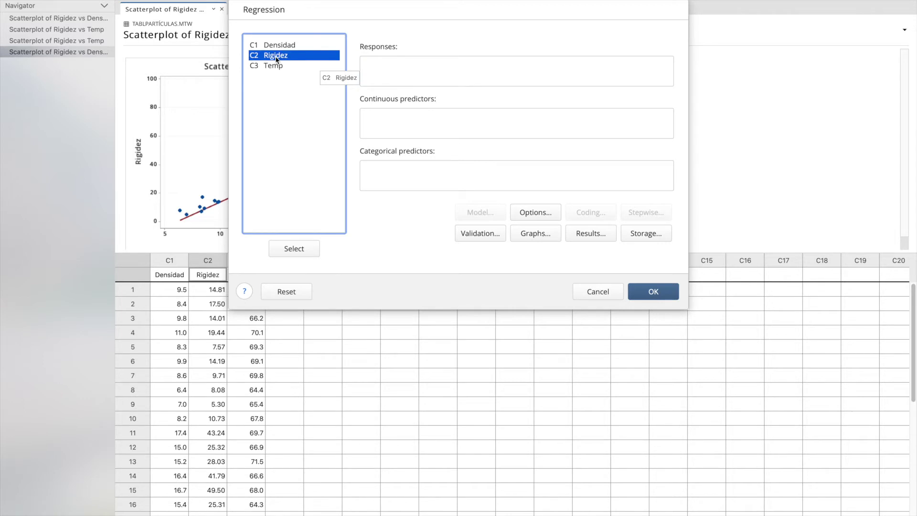
double_click(277, 56)
left_click(384, 118)
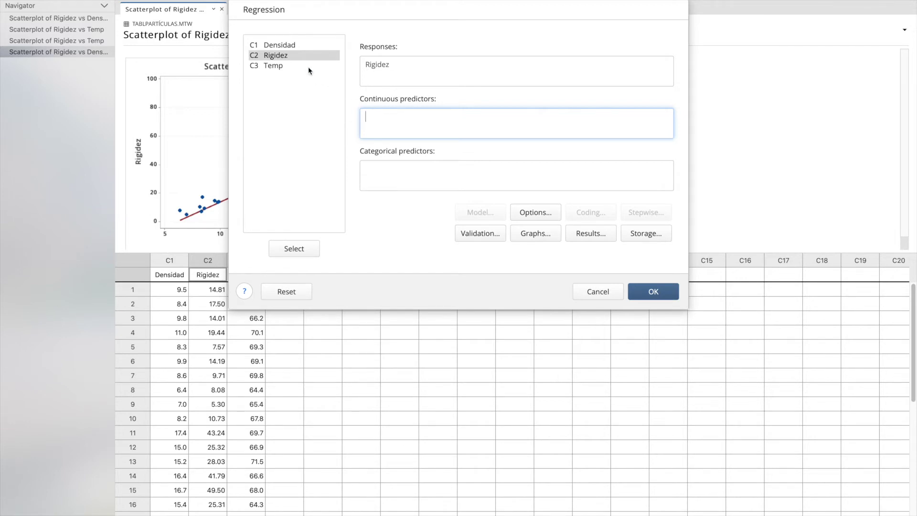
double_click(301, 45)
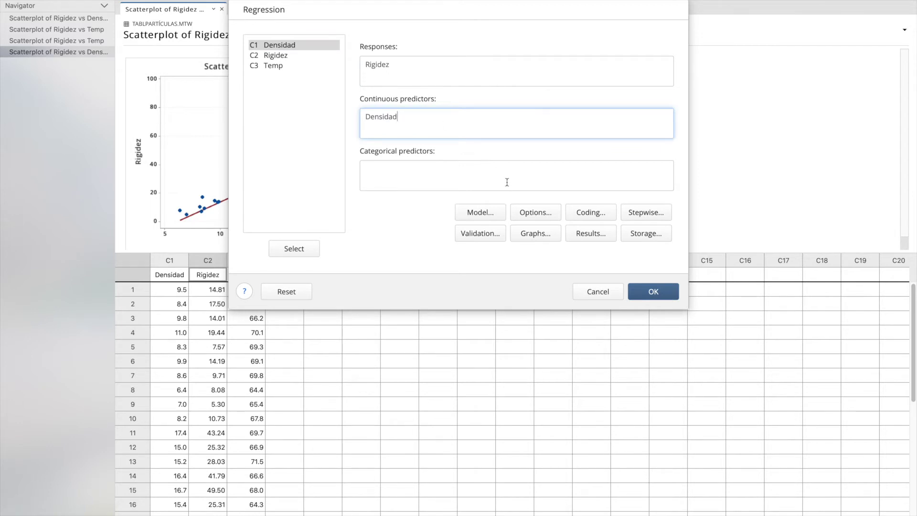
Enable the four-in-one residual plots with regular residuals and run the regression of Rigidez on Densidad.
left_click(531, 236)
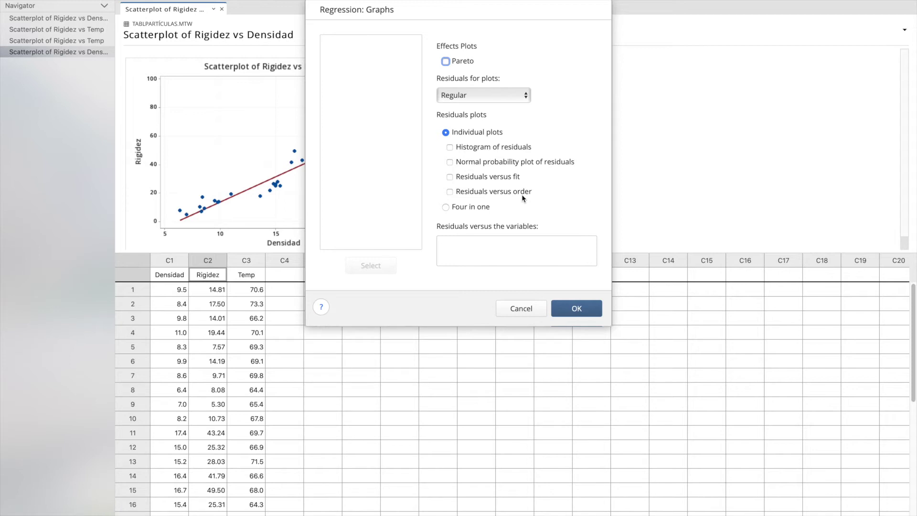
left_click(446, 208)
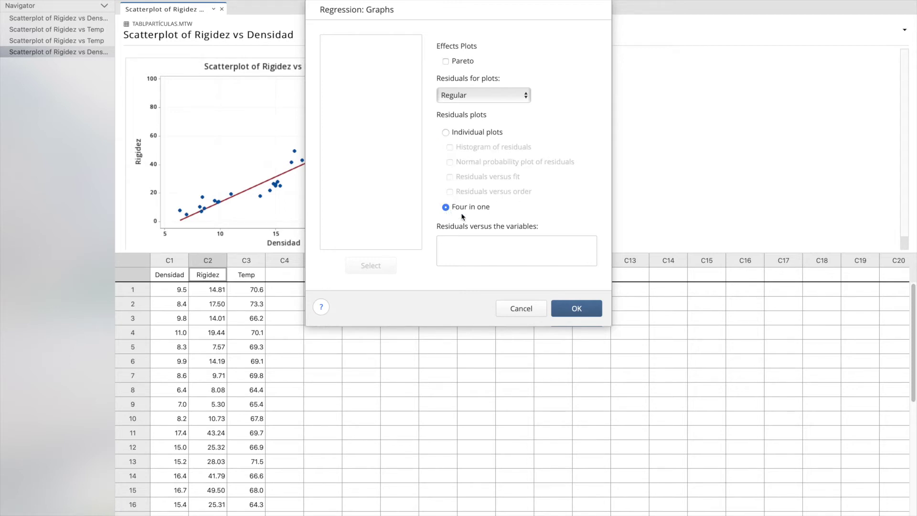
left_click(573, 308)
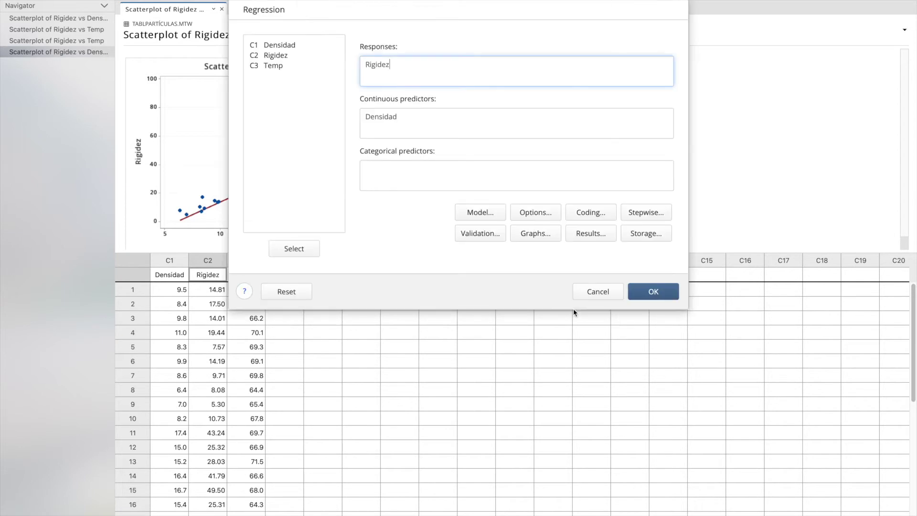
left_click(651, 293)
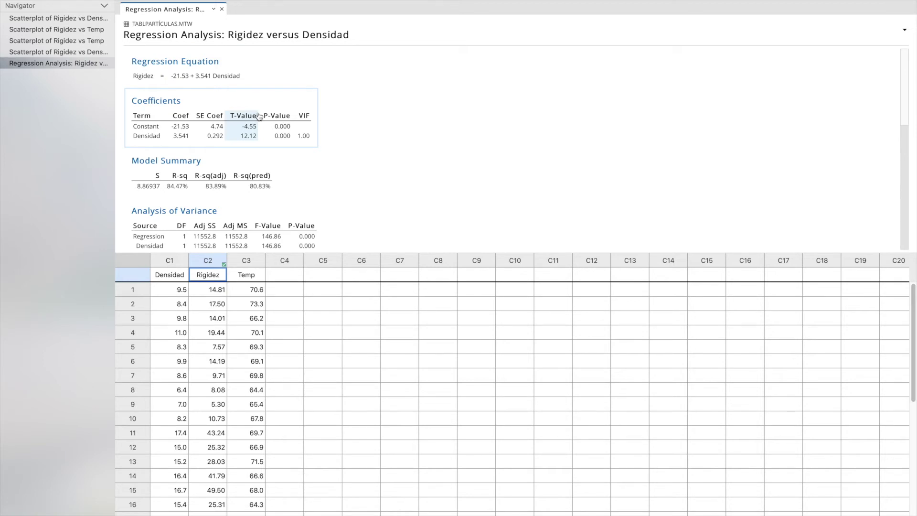
Examine the regression equation, coefficient T- and P-values, R-sq in the model summary, and the F-test in the analysis of variance.
scroll(258, 116, "down", 1)
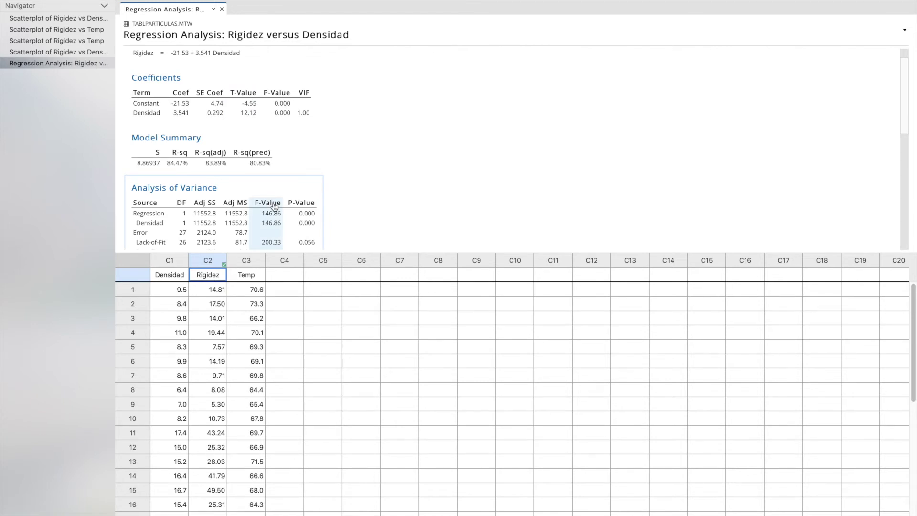
scroll(328, 99, "up", 1)
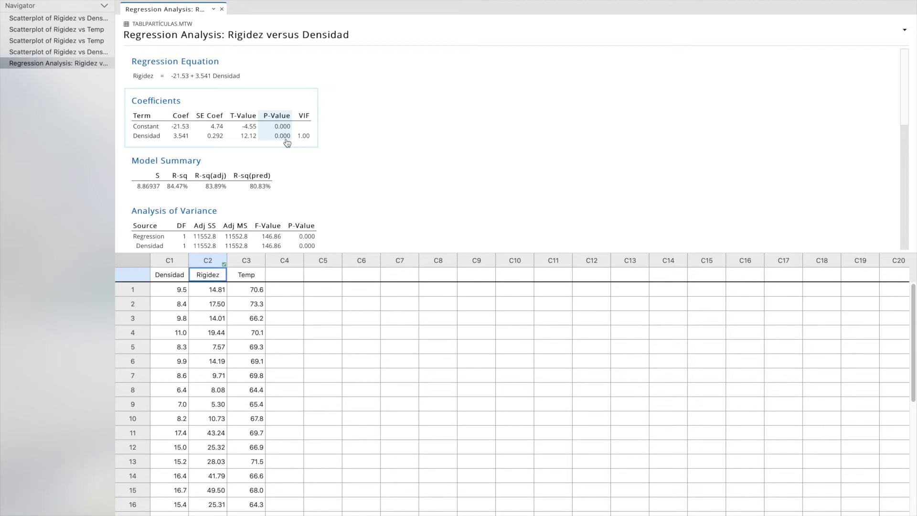
scroll(286, 142, "down", 3)
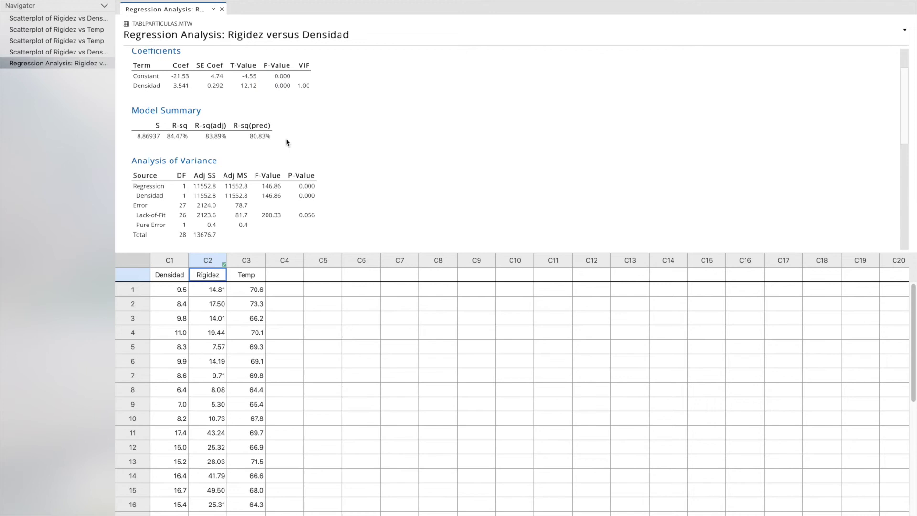
left_click(275, 177)
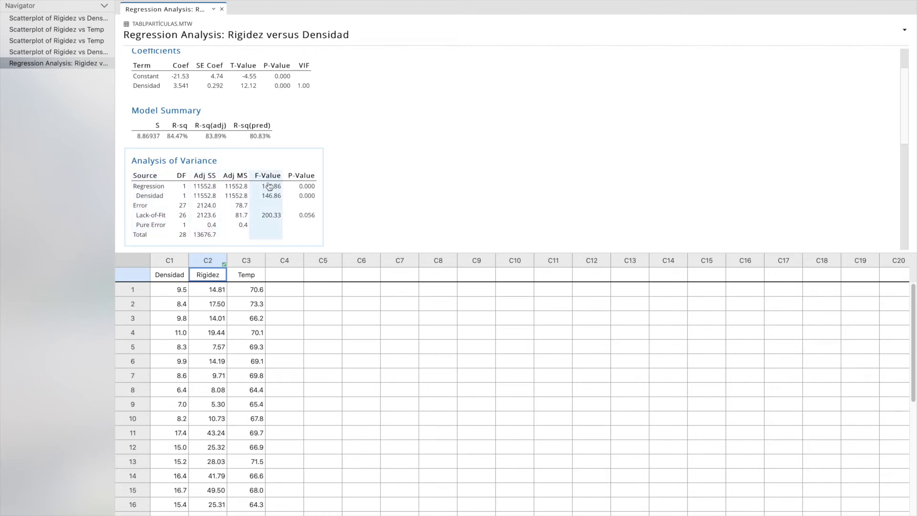
scroll(272, 186, "up", 1)
scroll(271, 186, "up", 2)
scroll(271, 186, "down", 3)
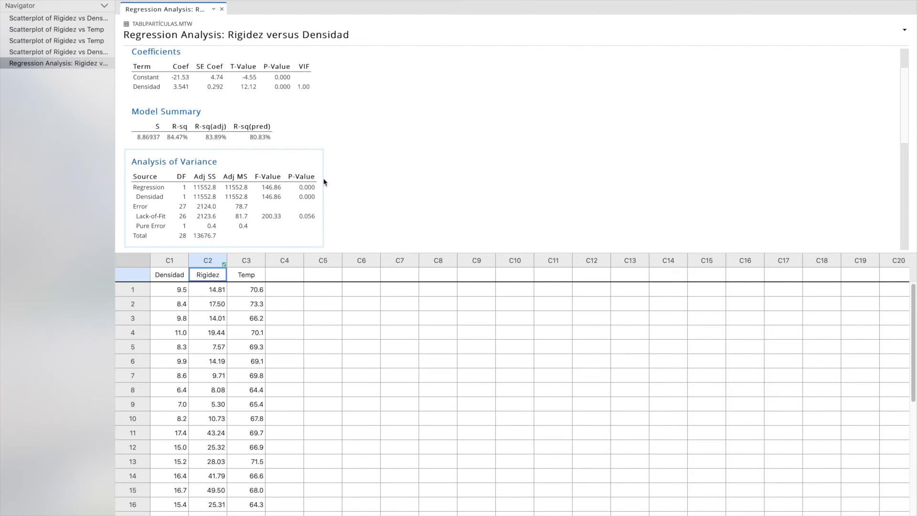
scroll(239, 128, "up", 1)
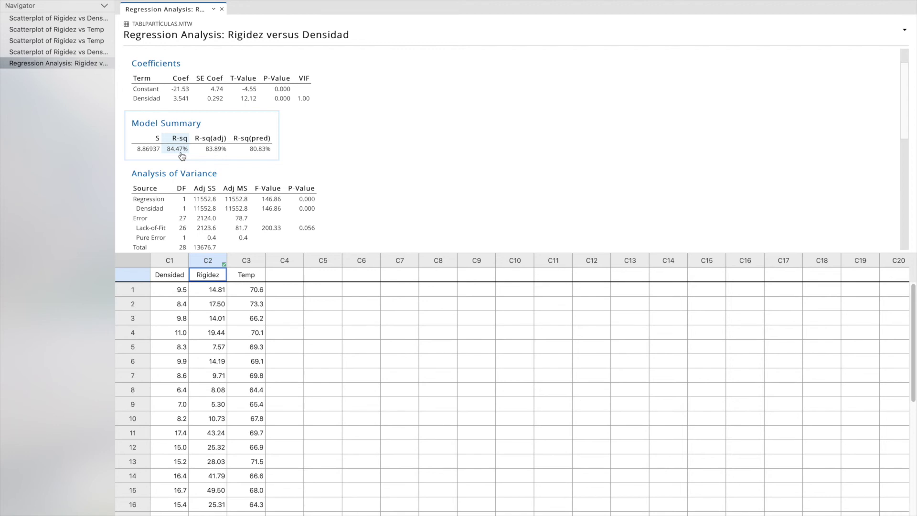
scroll(181, 155, "up", 2)
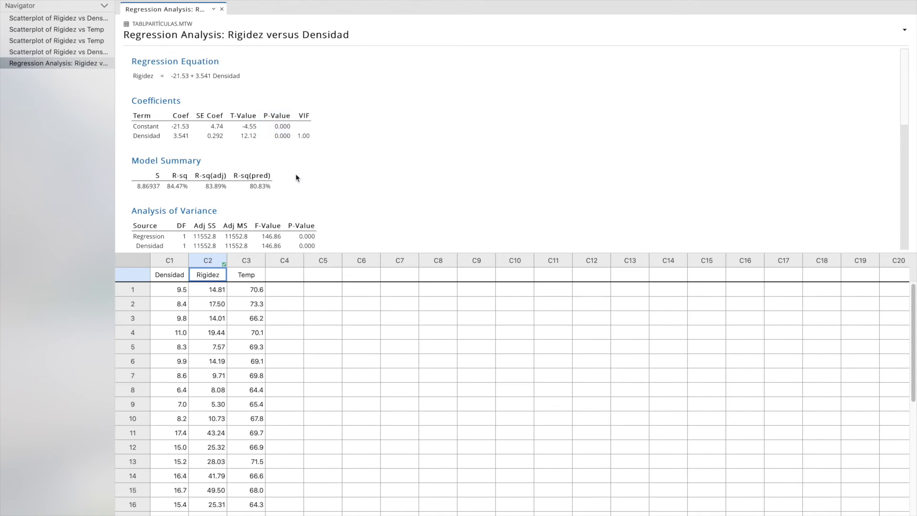
Switch to PowerPoint to review the slide on assumptions about the error term, and return to Minitab.
key("super+Tab")
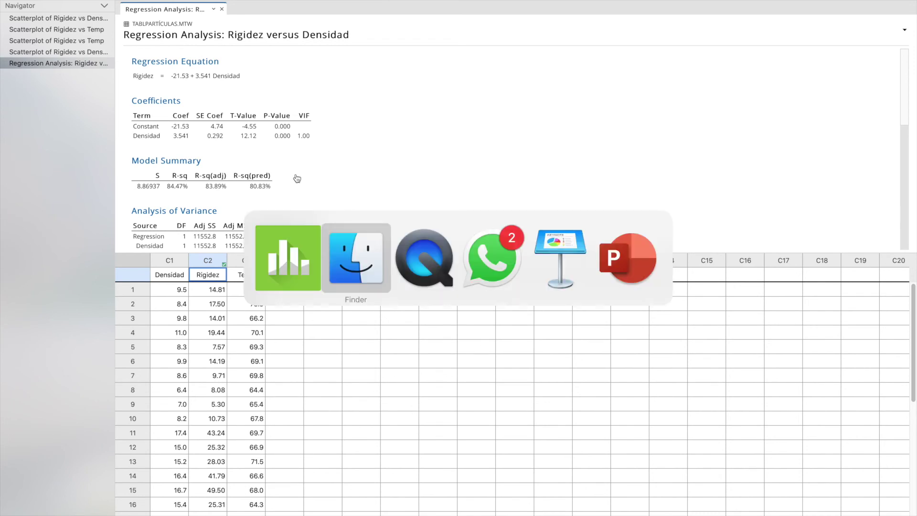
key("super+Tab")
key("super+Tab")
key("super+Tab")
key("super+Tab")
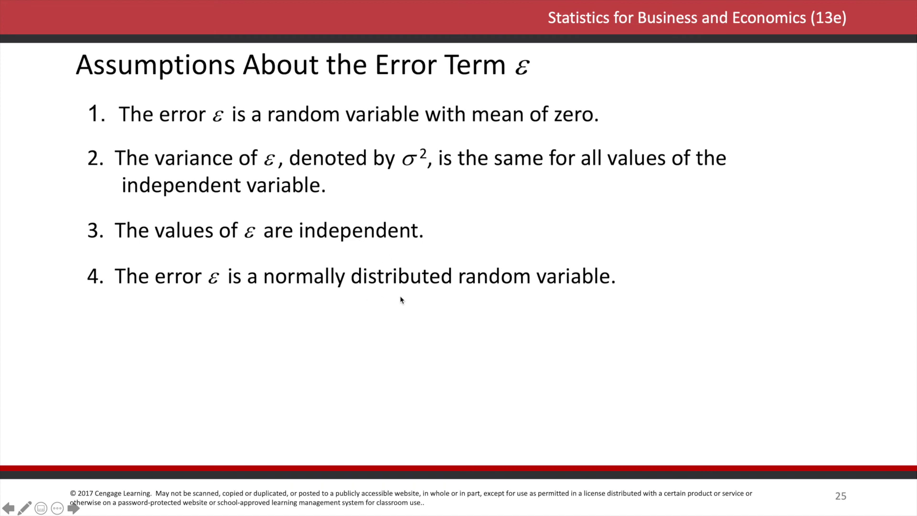
key("super+Tab")
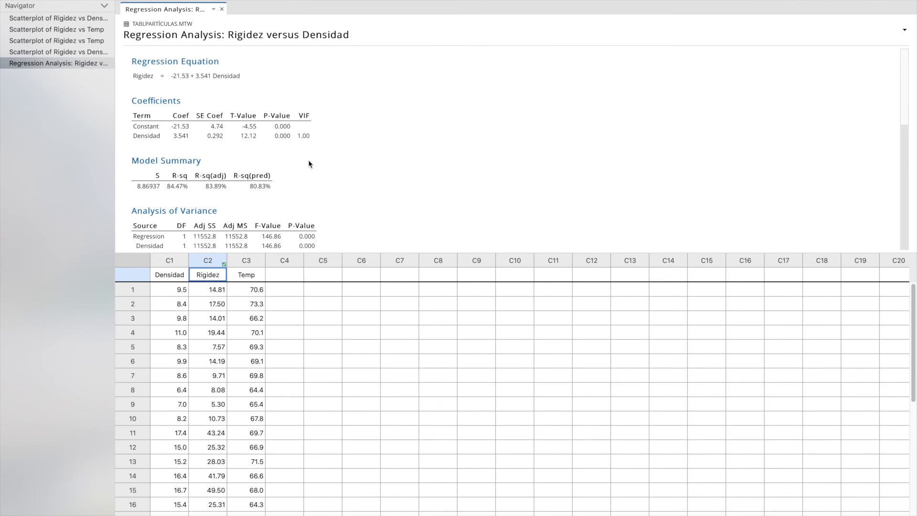
Enlarge the output area and inspect the four residual plots for Rigidez together with the unusual observations and the regression tables.
scroll(309, 164, "down", 10)
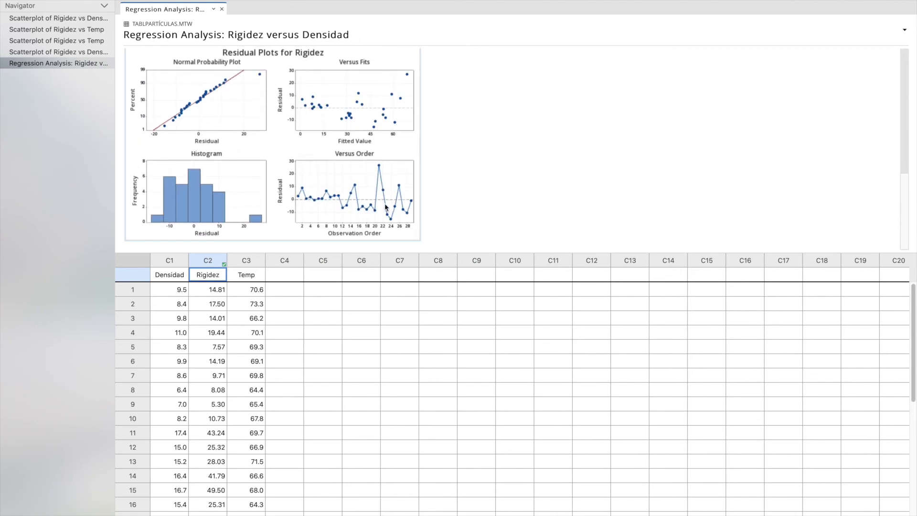
left_click_drag(390, 252, 385, 310)
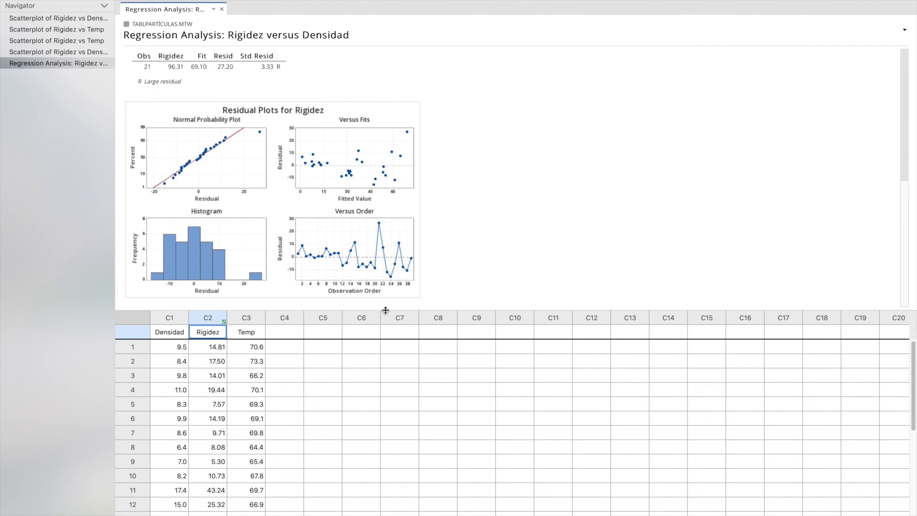
mouse_move(174, 180)
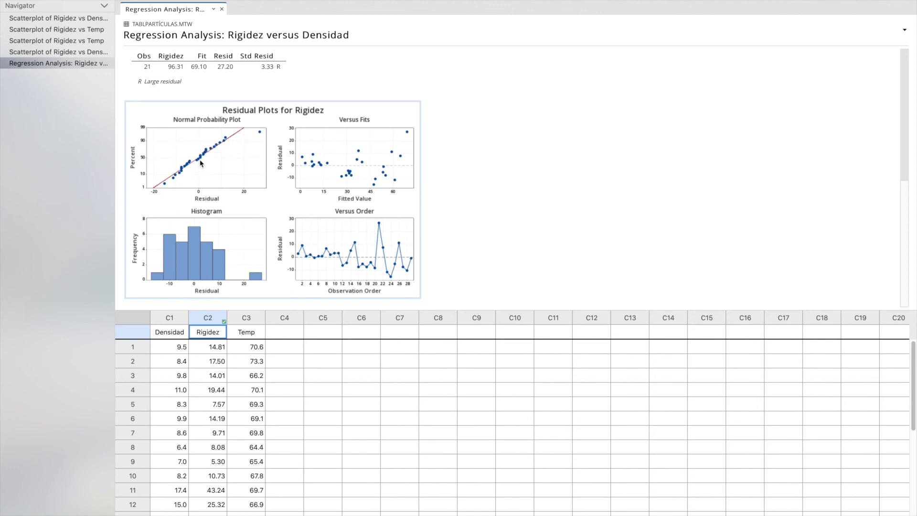
mouse_move(217, 149)
mouse_move(200, 234)
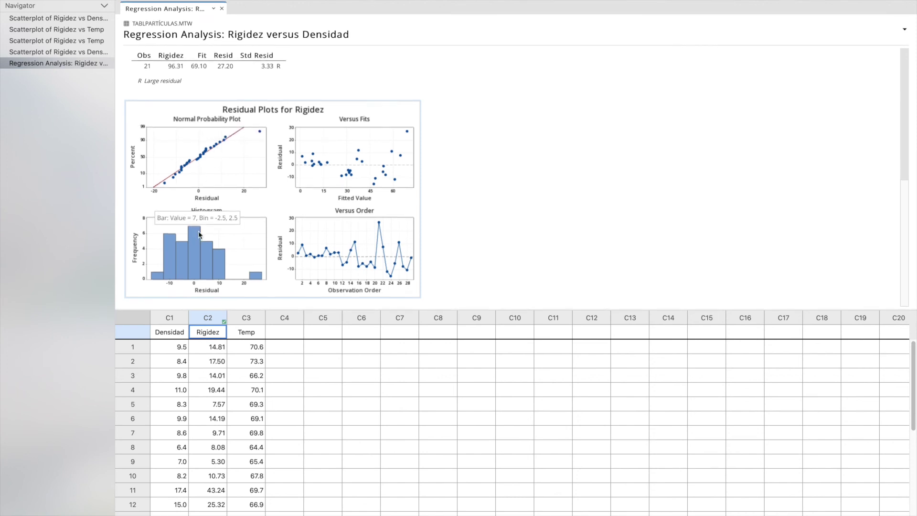
mouse_move(204, 279)
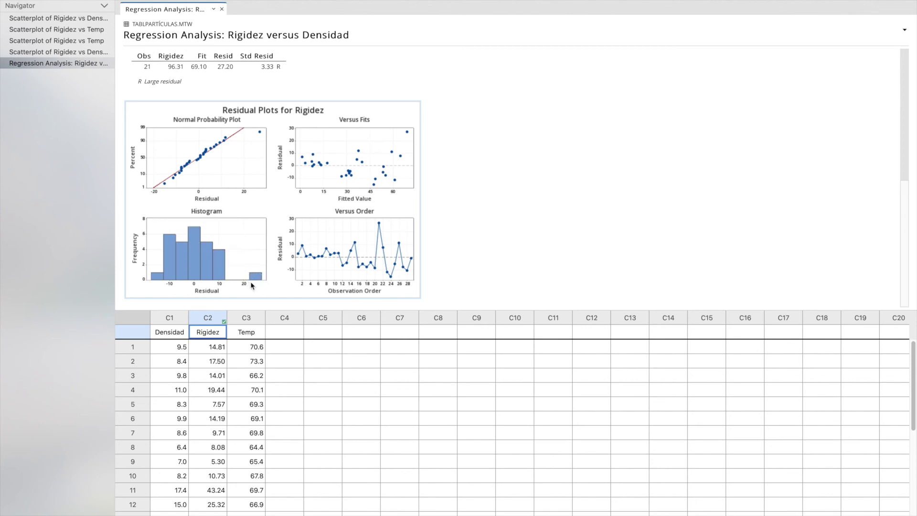
mouse_move(256, 277)
mouse_move(261, 135)
scroll(392, 185, "up", 5)
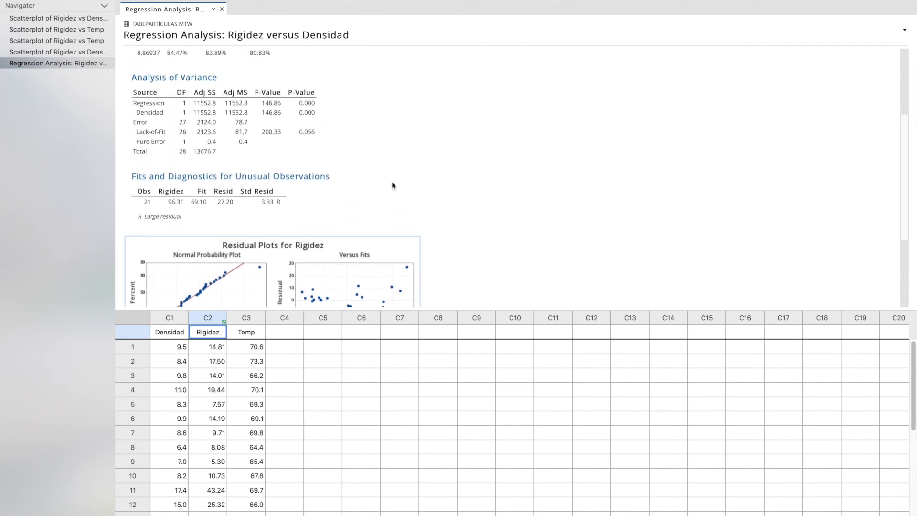
scroll(393, 185, "up", 1)
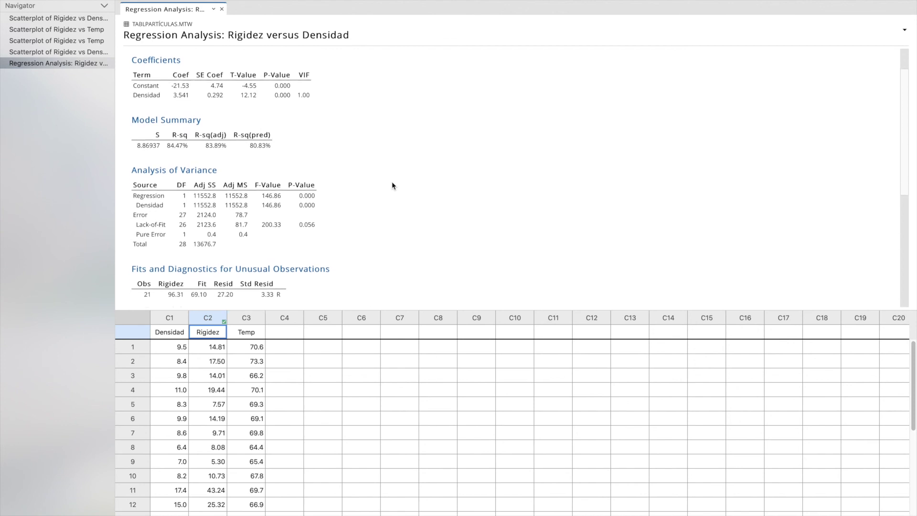
scroll(393, 186, "down", 6)
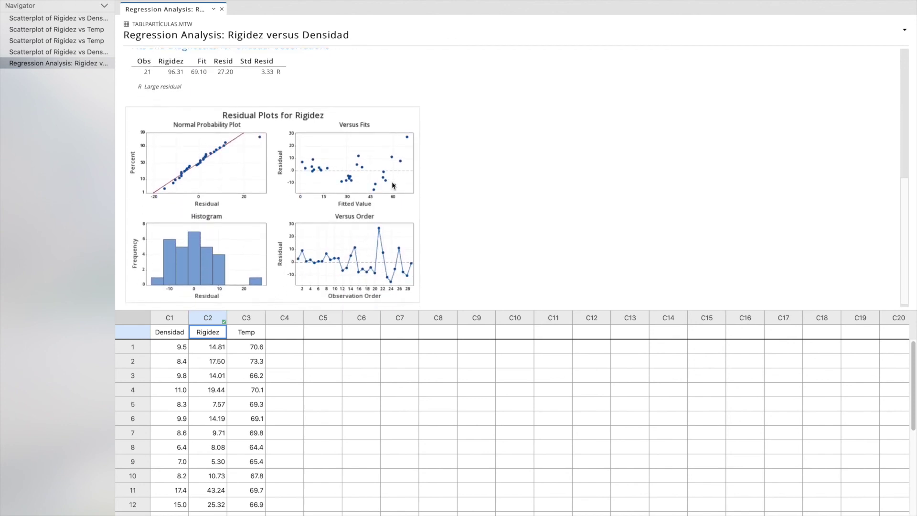